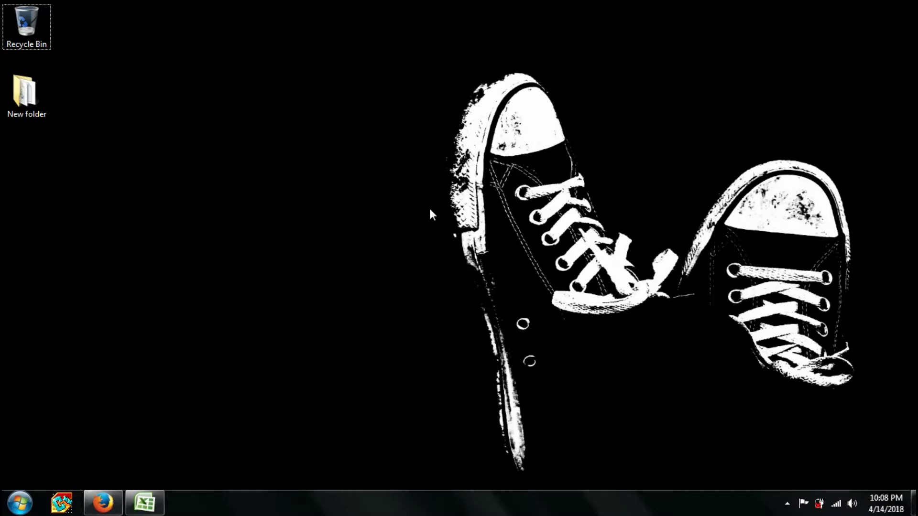
- Restore the Book2 workbook and select the NAME and PHONE header cells
click(145, 503)
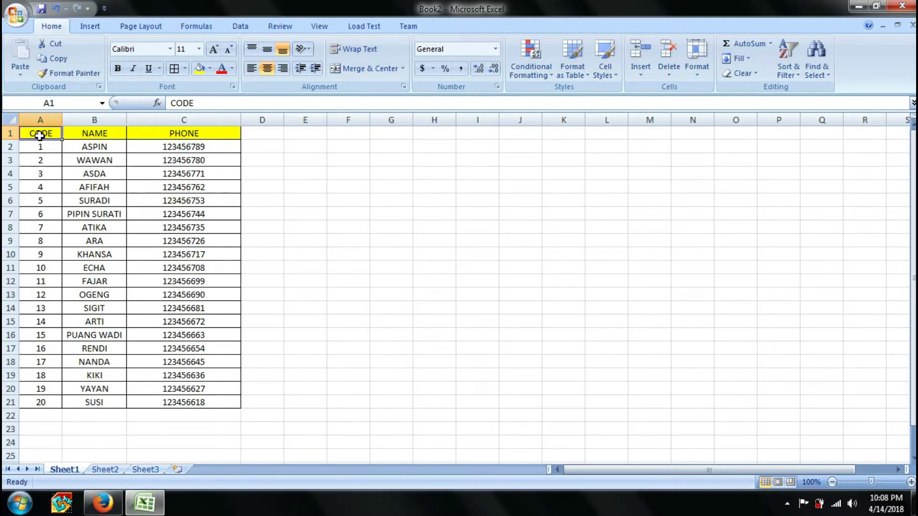
click(94, 134)
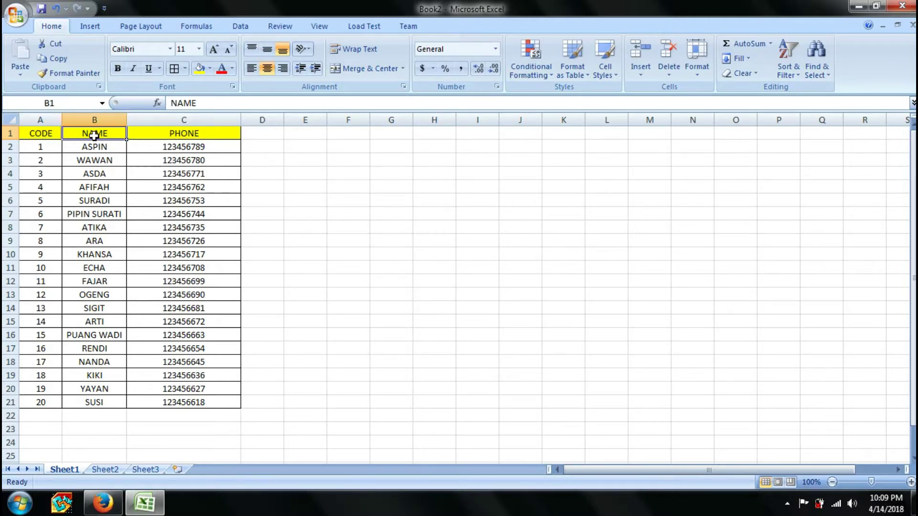
click(183, 134)
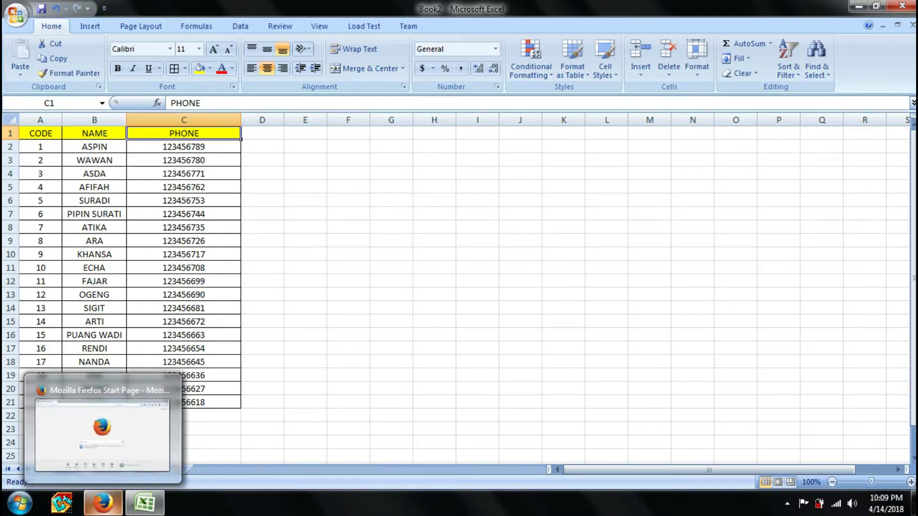
- Search 'sqlite manager firefox' and view the first result's add-on page in a new tab
click(102, 504)
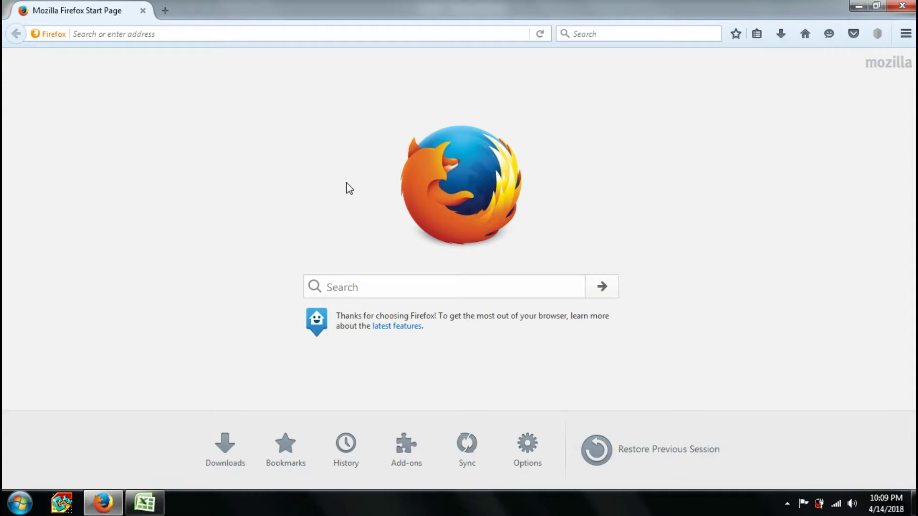
click(361, 287)
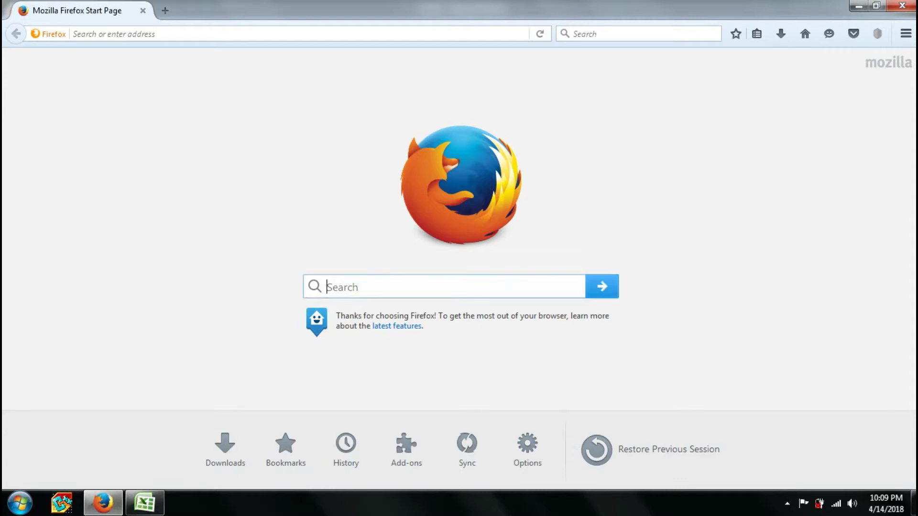
text(sqli)
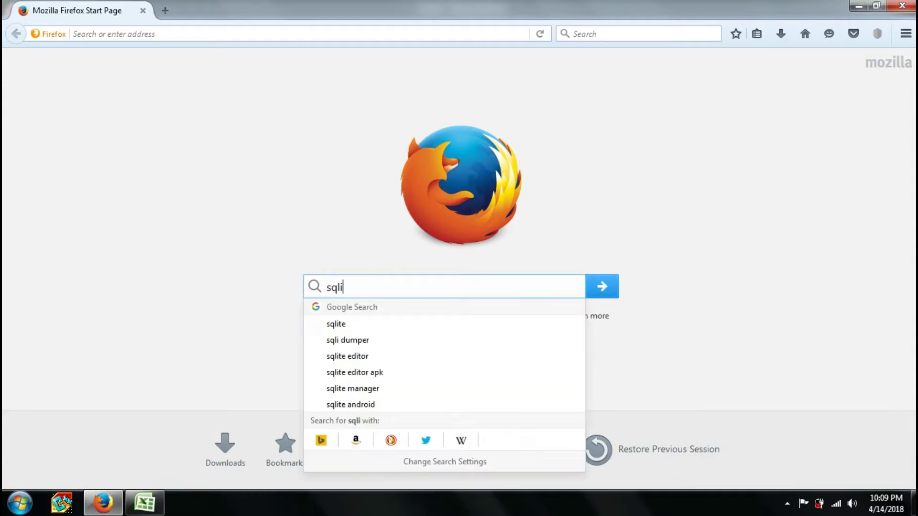
text(te man)
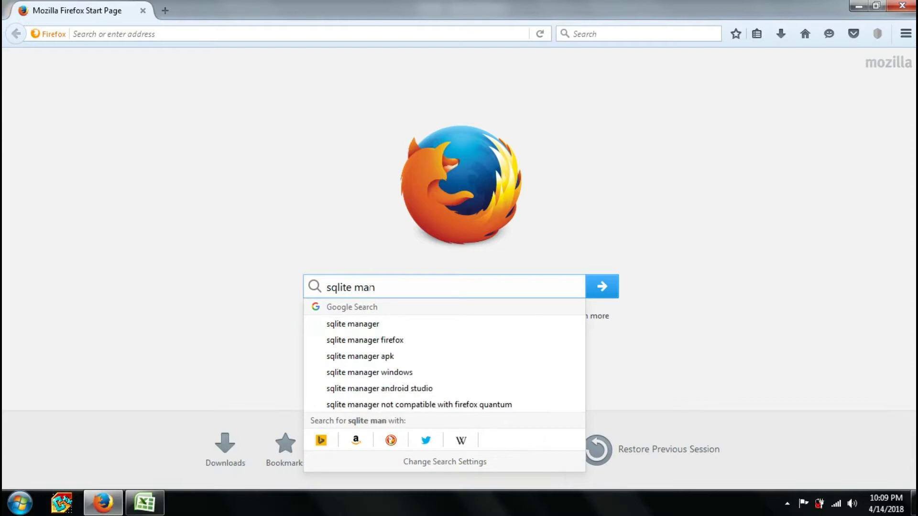
click(382, 341)
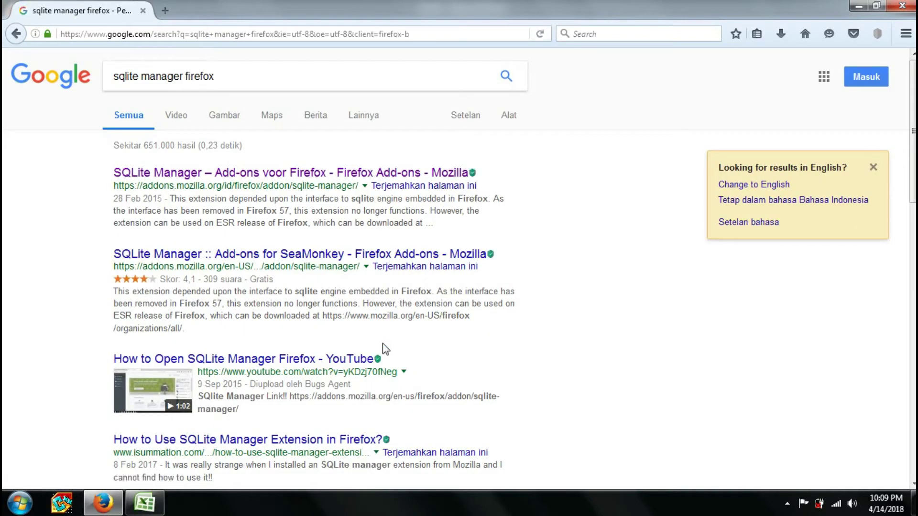
right_click(290, 176)
click(331, 183)
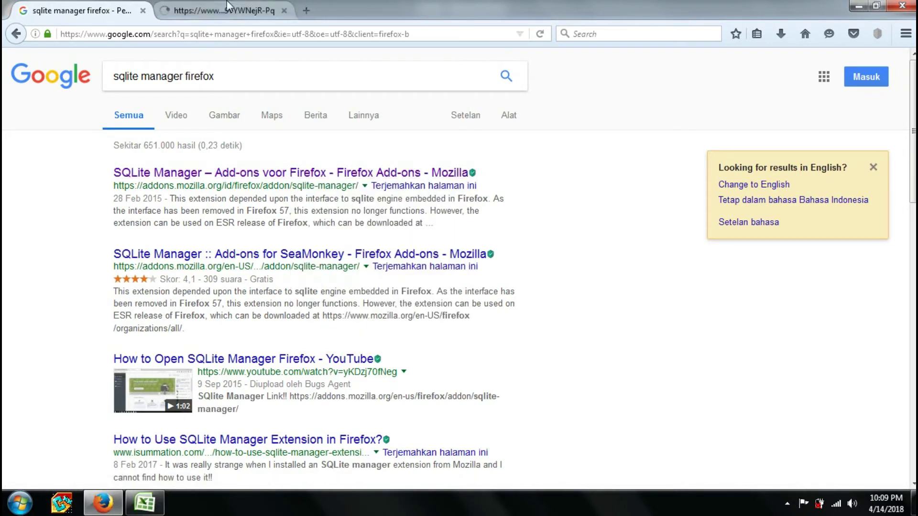
click(225, 8)
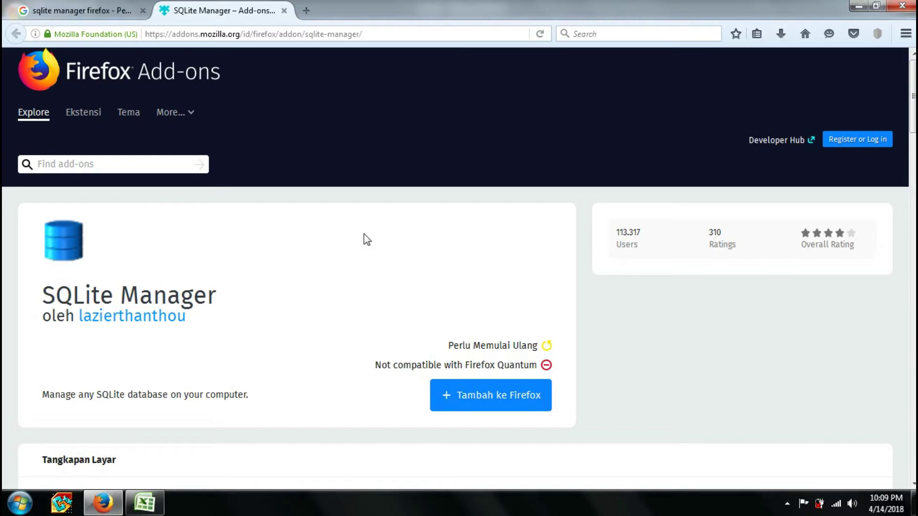
- Launch SQLite Manager from Firefox's Tools menu and dismiss the missing-file error
key(alt)
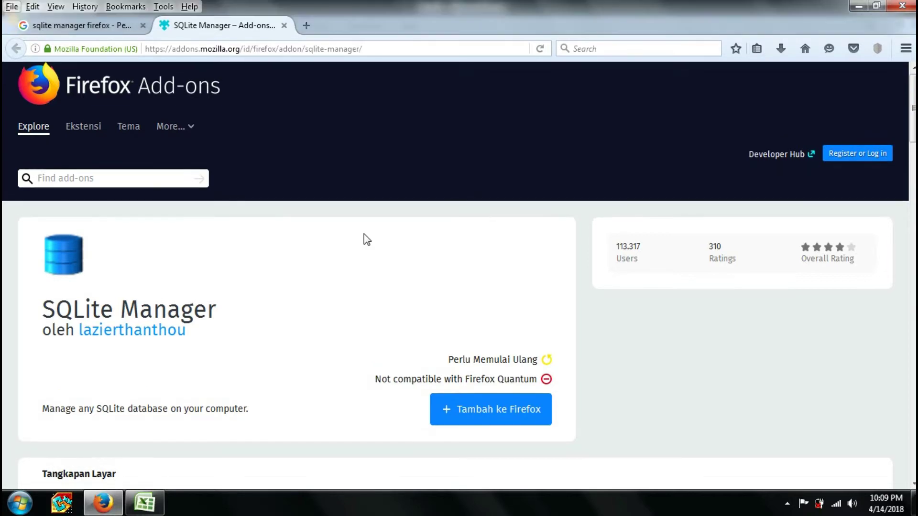
click(163, 6)
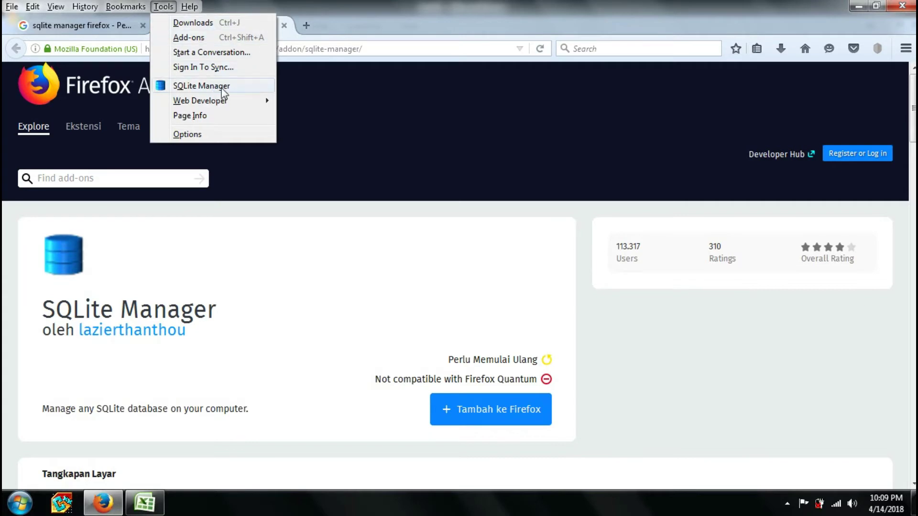
click(249, 85)
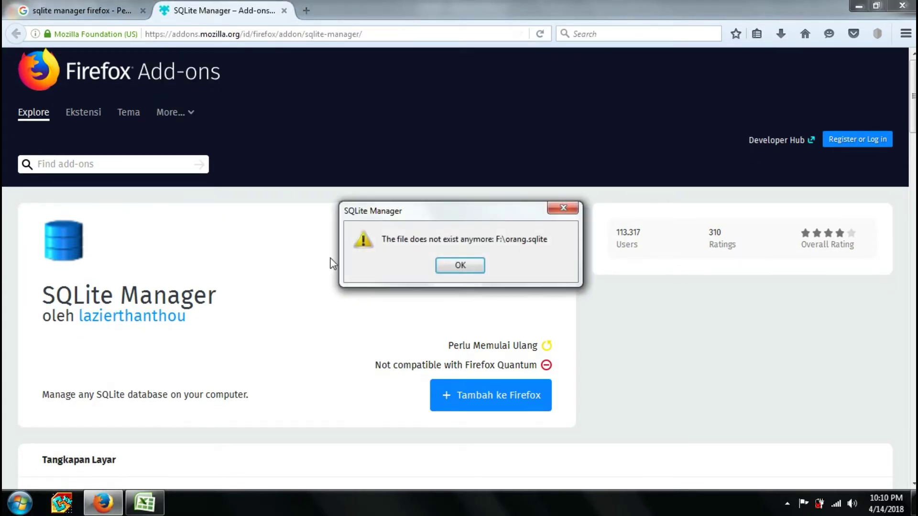
click(460, 265)
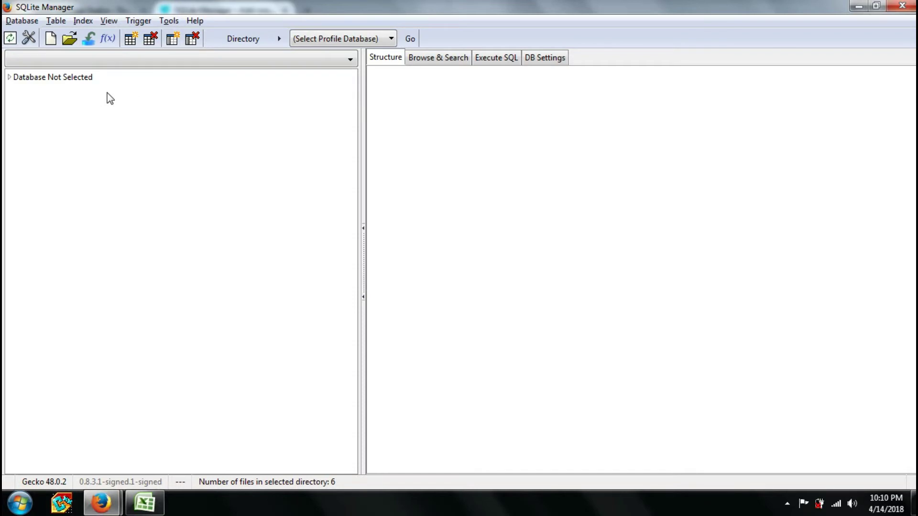
- Create the empty database Example.sqlite on the MUSIK (F:) drive
click(22, 20)
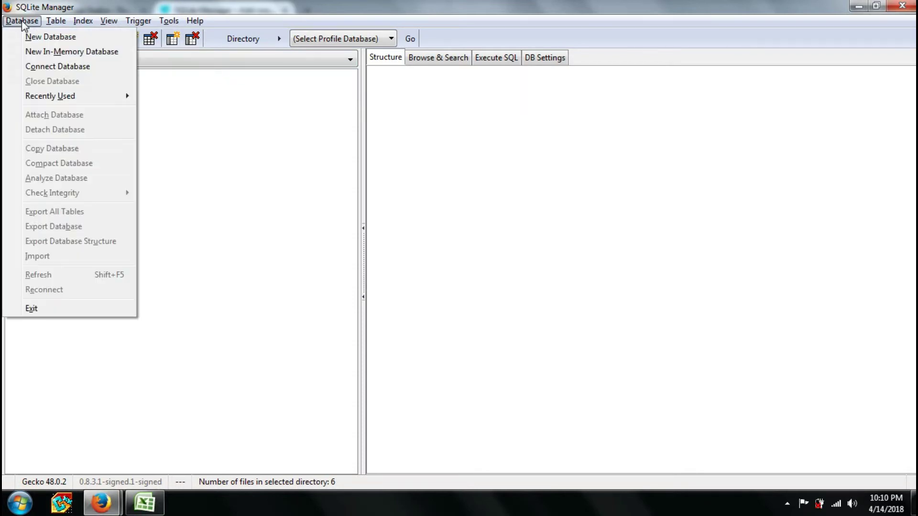
click(51, 36)
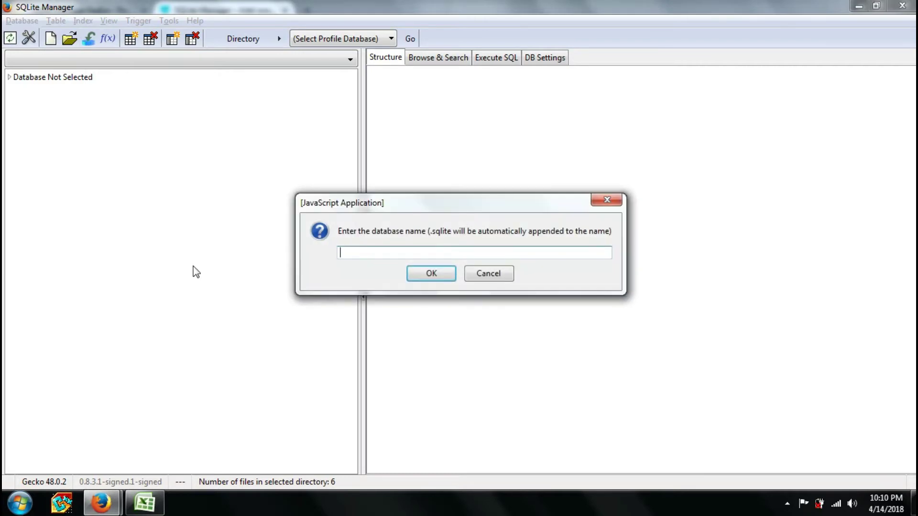
text(Example)
click(430, 274)
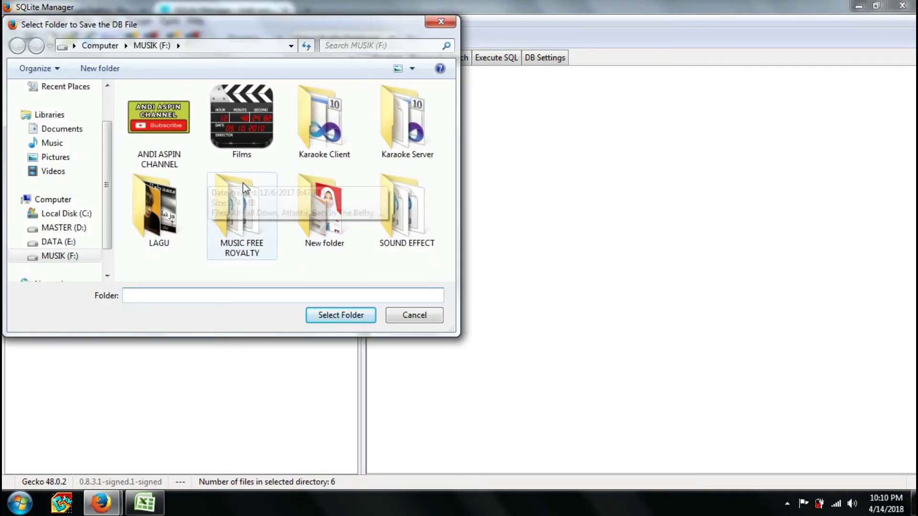
click(61, 256)
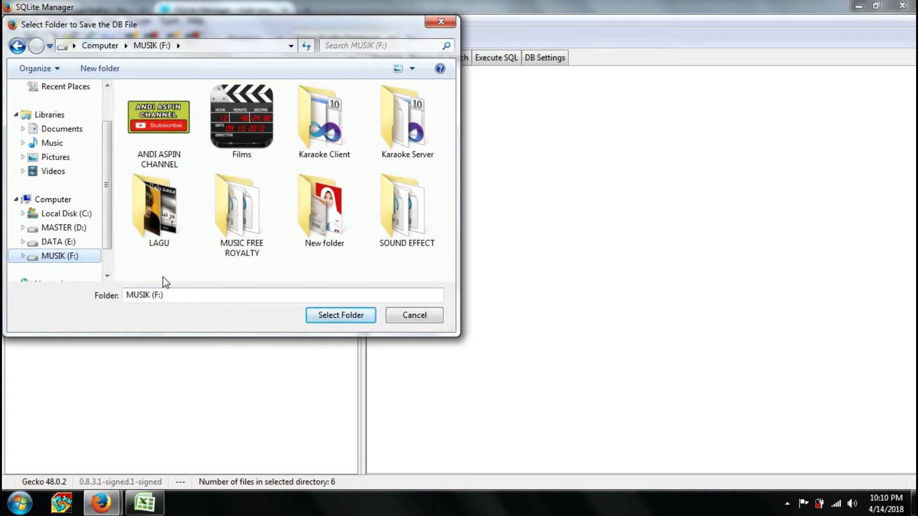
click(340, 315)
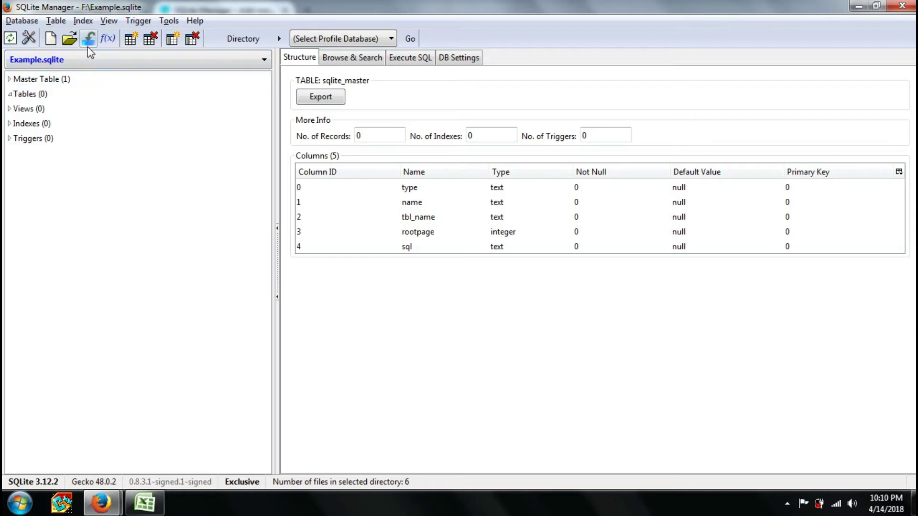
- Save the current Excel sheet as people.csv in CSV (Comma delimited) format on drive F:
click(145, 503)
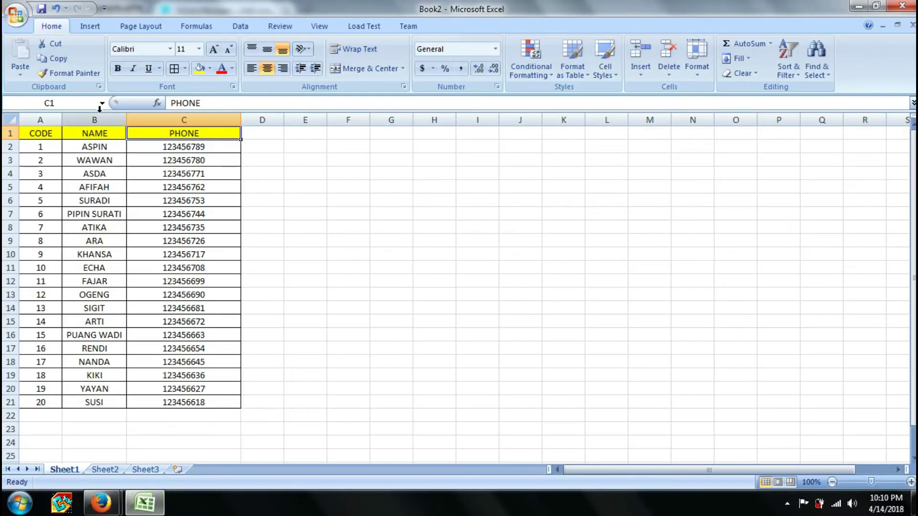
click(17, 13)
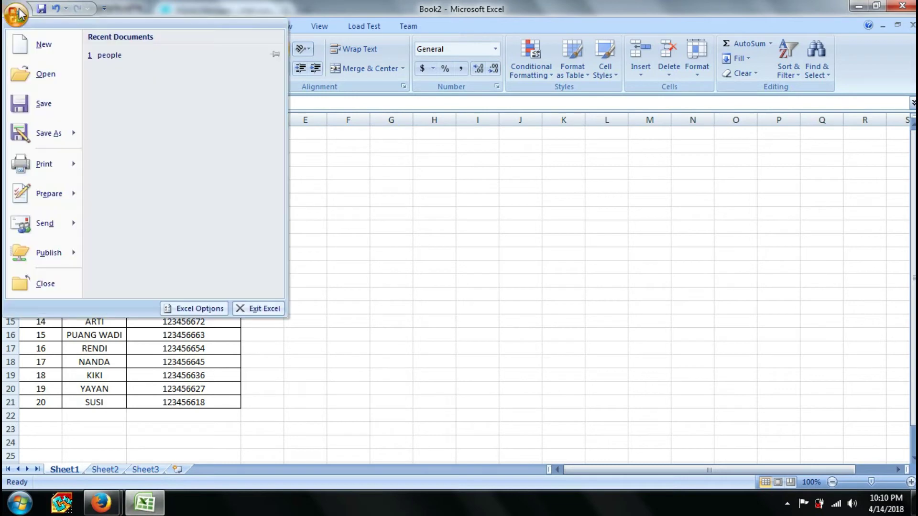
mouse_move(48, 134)
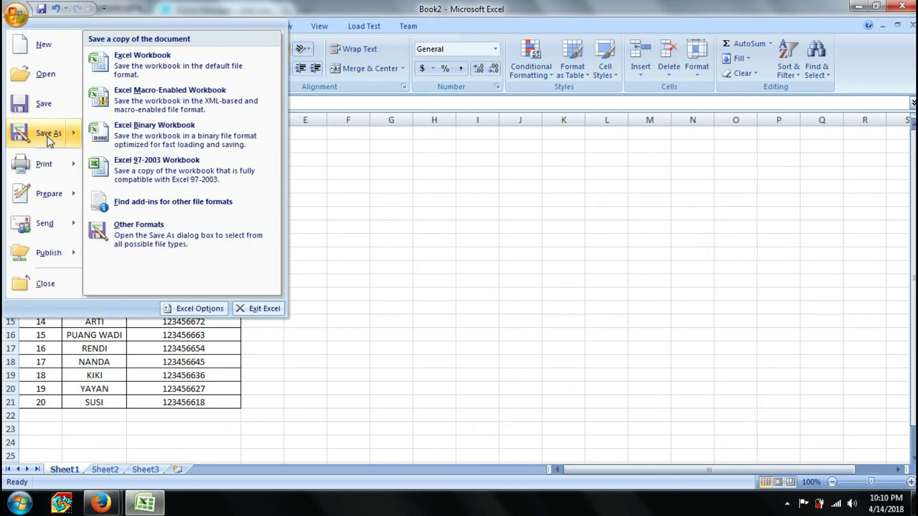
click(49, 134)
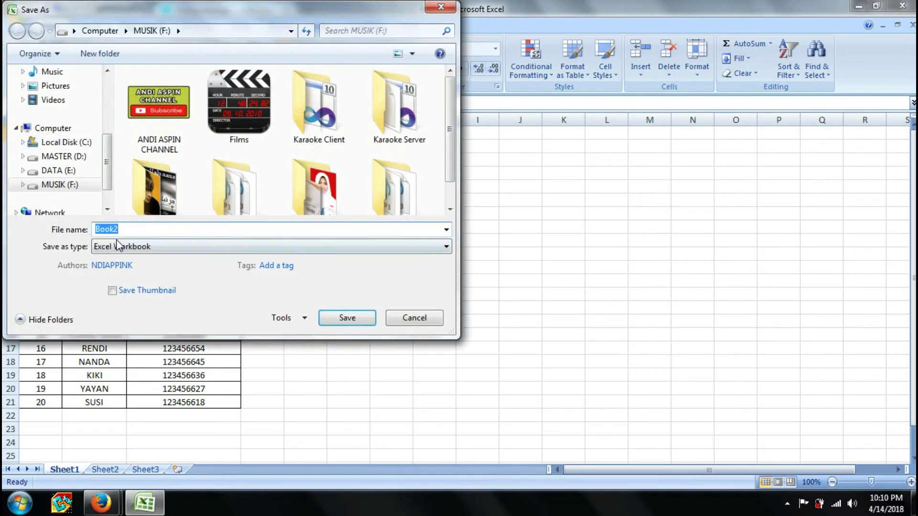
click(127, 248)
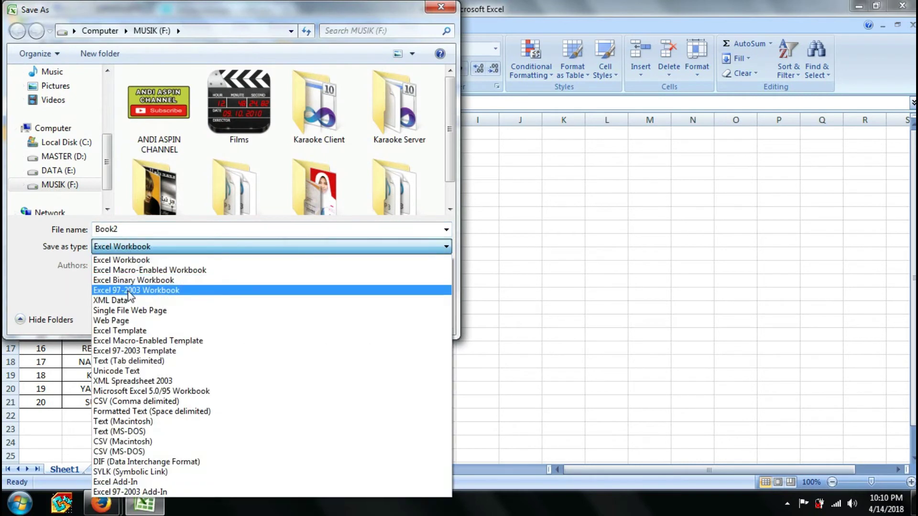
click(136, 402)
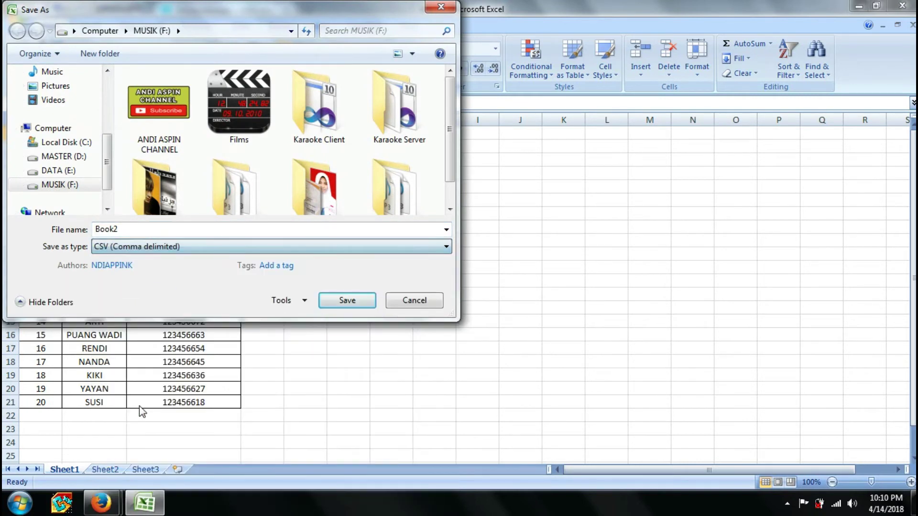
click(106, 229)
text(people)
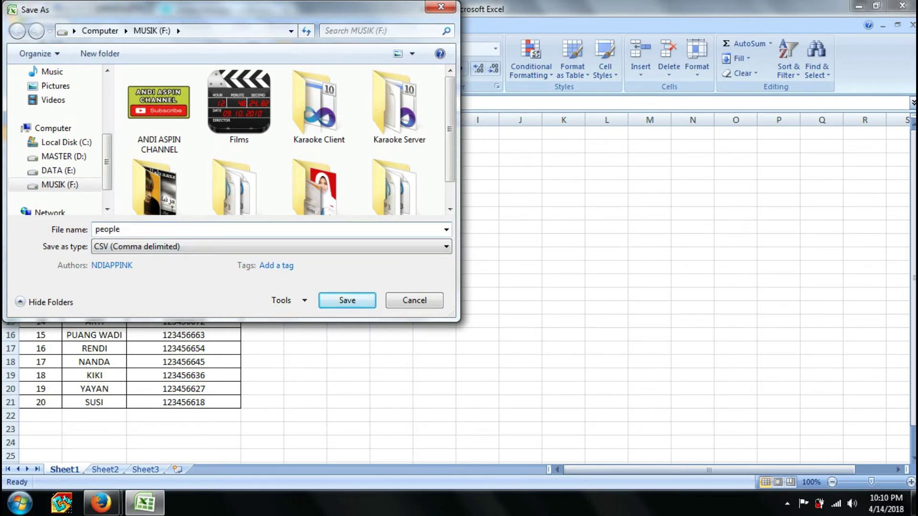
click(347, 305)
click(437, 296)
click(411, 296)
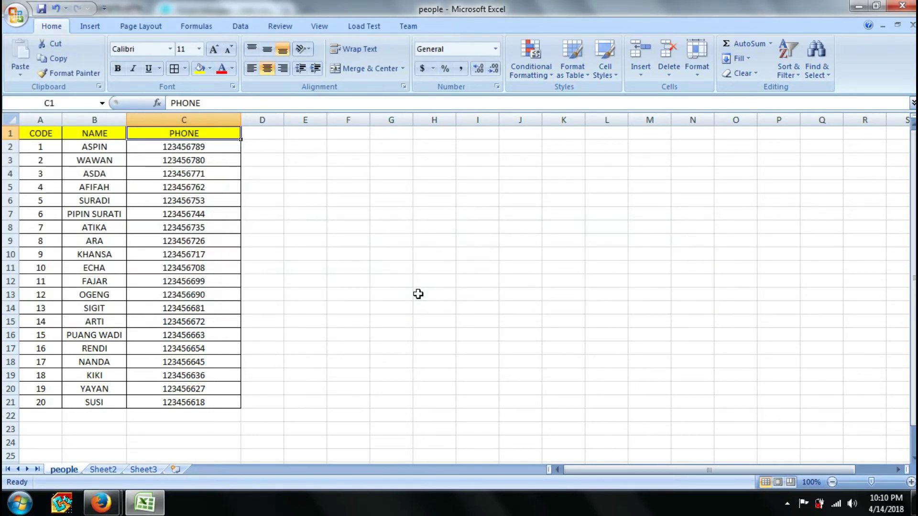
mouse_move(101, 503)
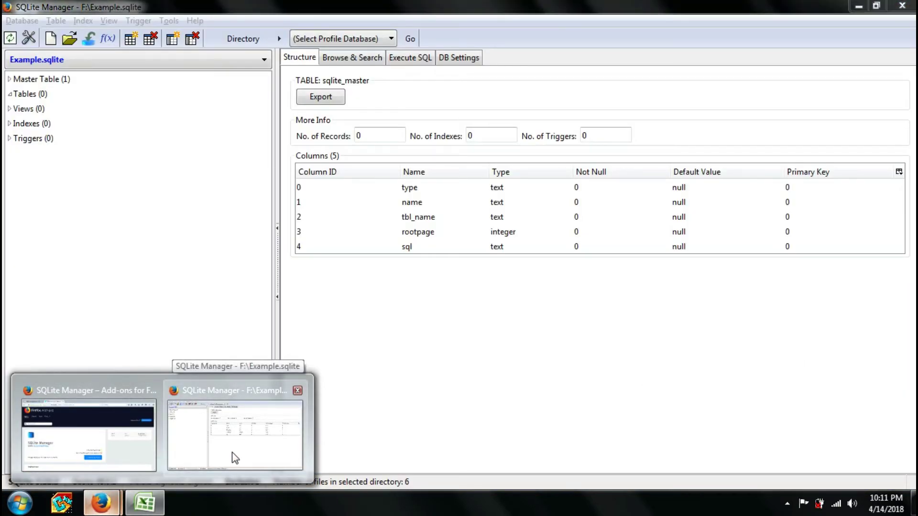
- Load people.csv in the CSV import wizard as table 'people', first row as column names
click(231, 452)
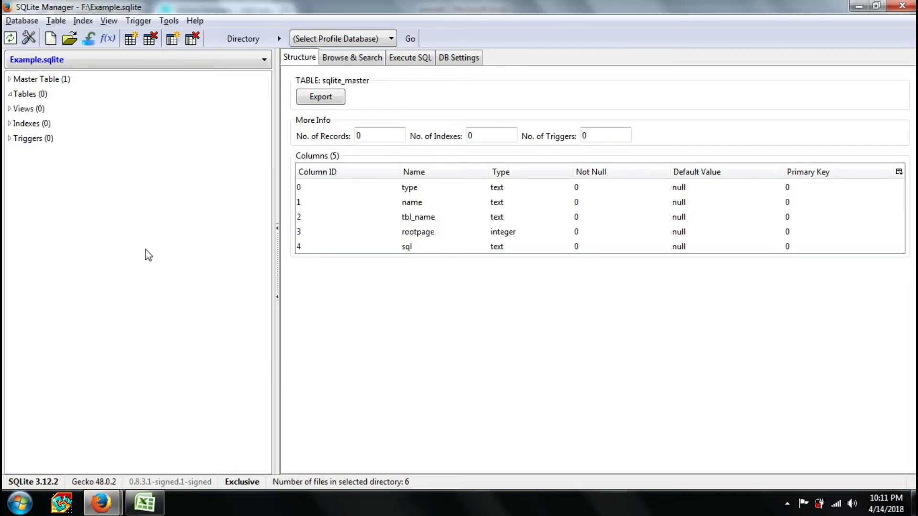
click(92, 37)
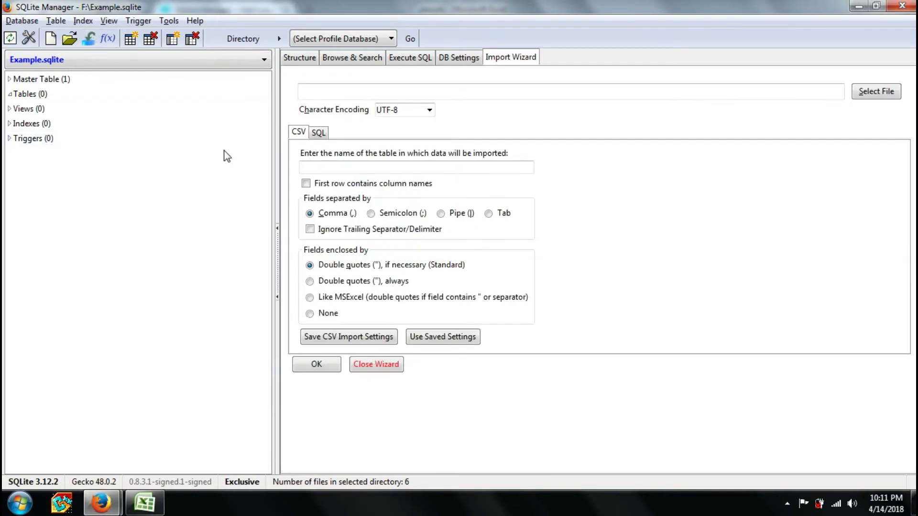
click(320, 133)
click(298, 133)
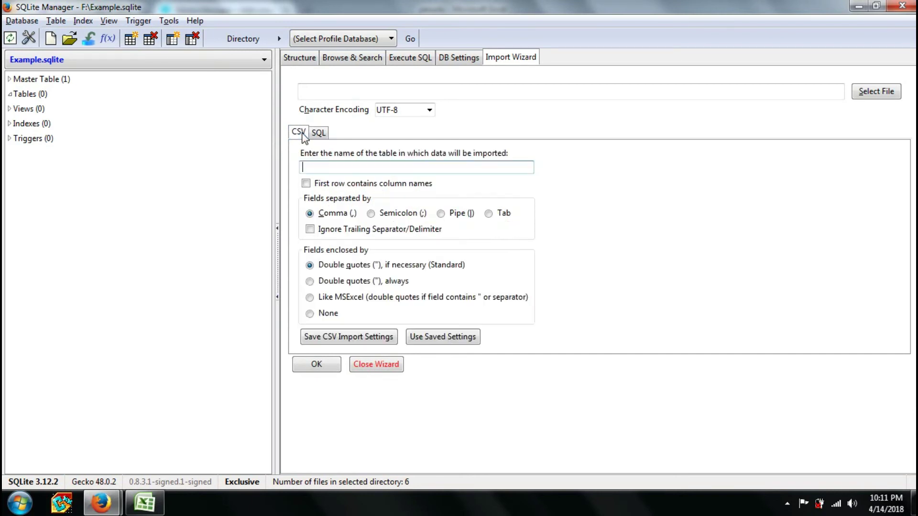
click(876, 91)
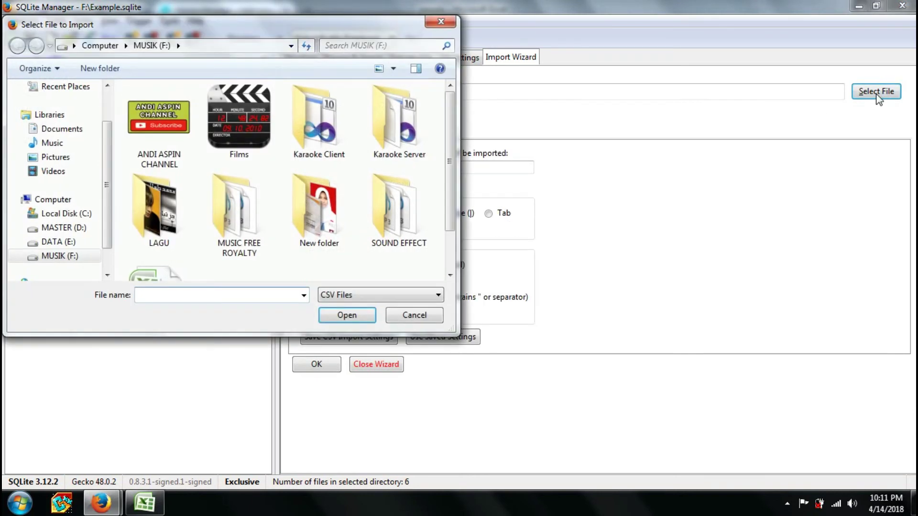
scroll(454, 103, down, 2)
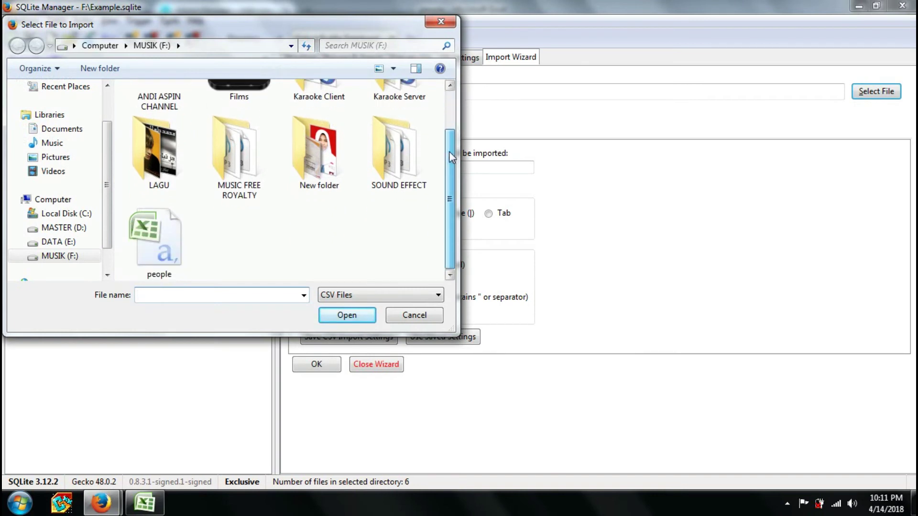
click(166, 254)
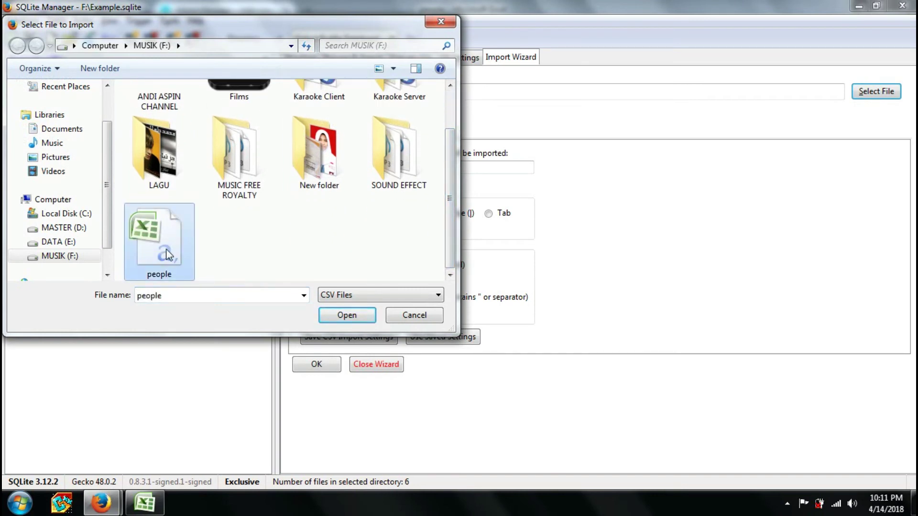
click(346, 316)
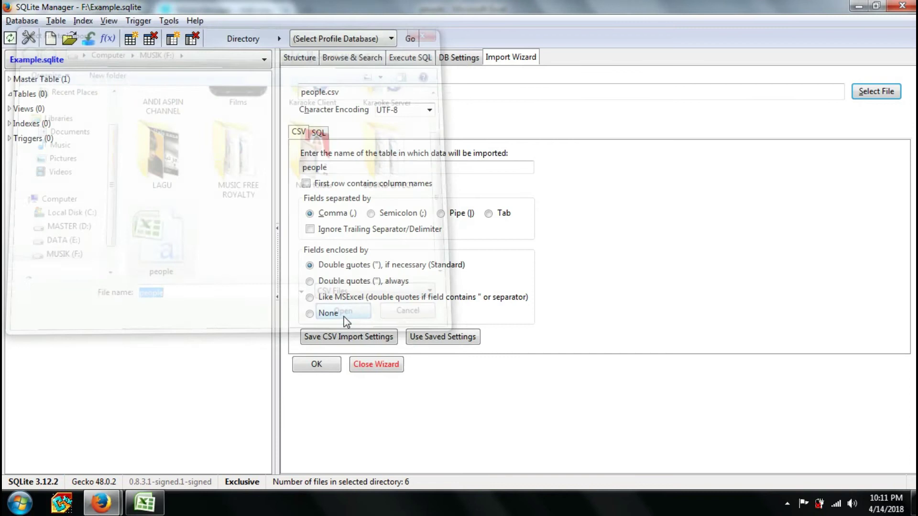
click(306, 184)
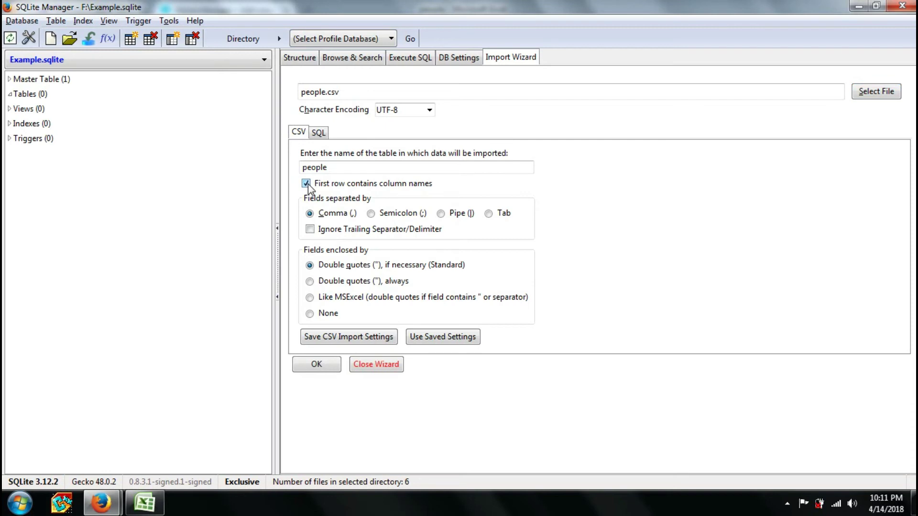
- Make CODE, NAME and PHONE VARCHAR columns, then import the 20 rows into people
click(317, 368)
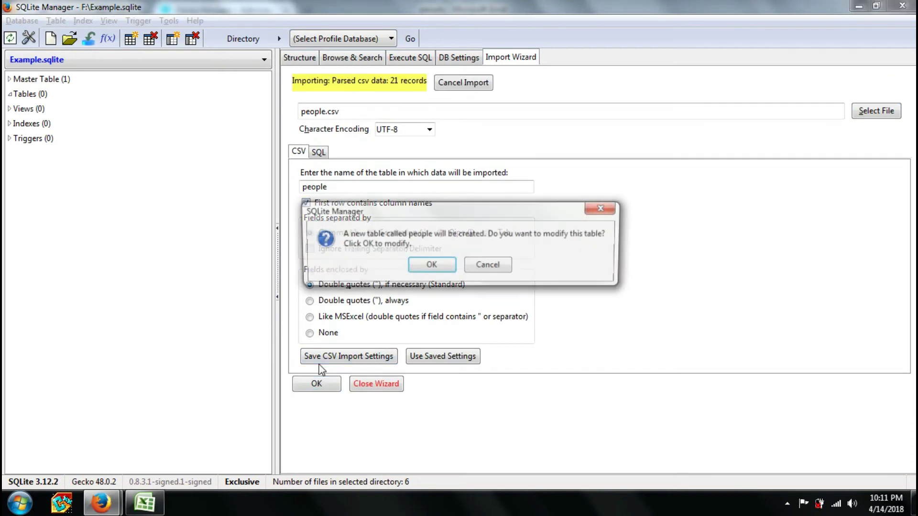
click(431, 265)
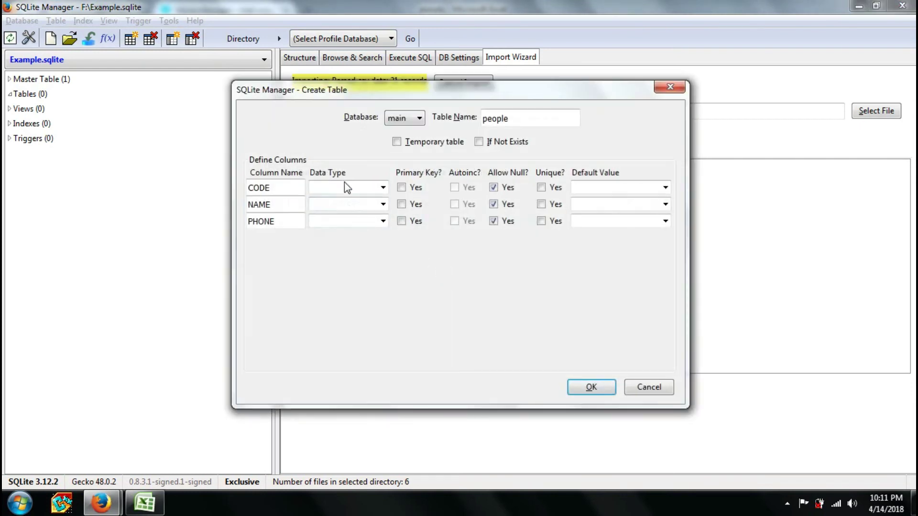
click(382, 187)
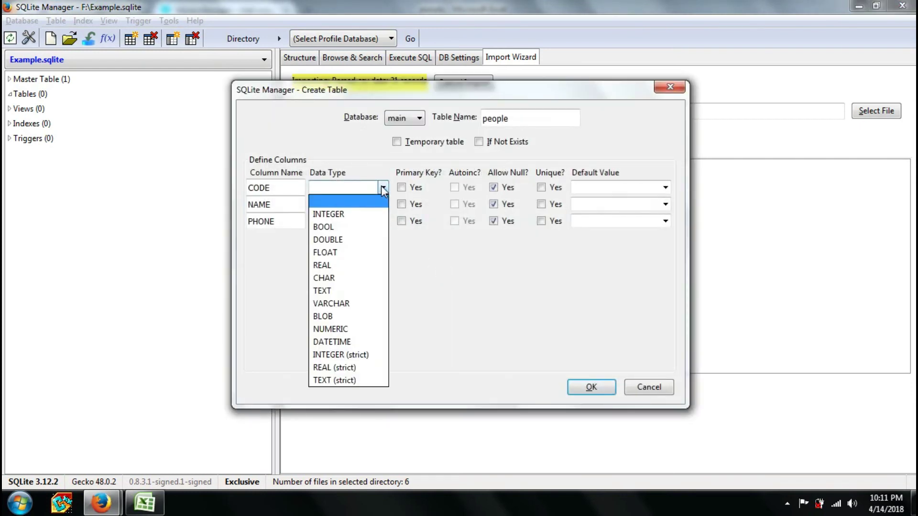
click(343, 304)
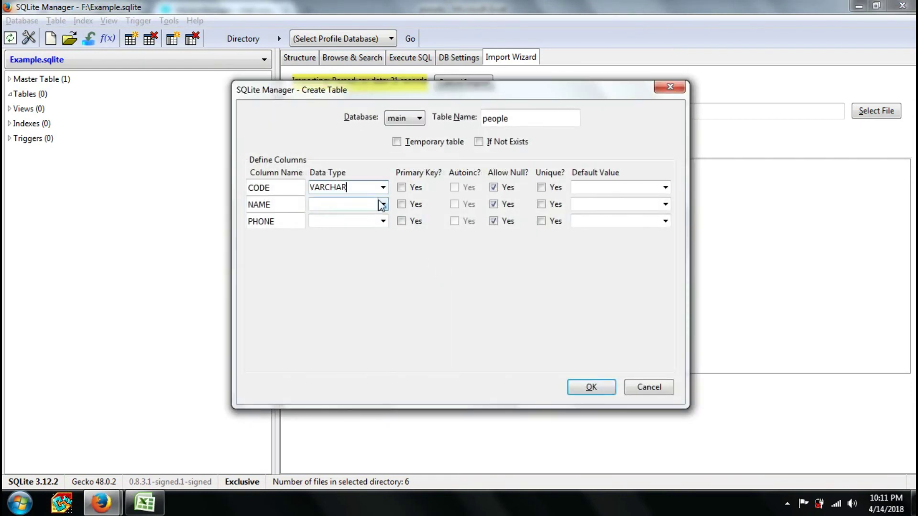
click(382, 204)
click(338, 319)
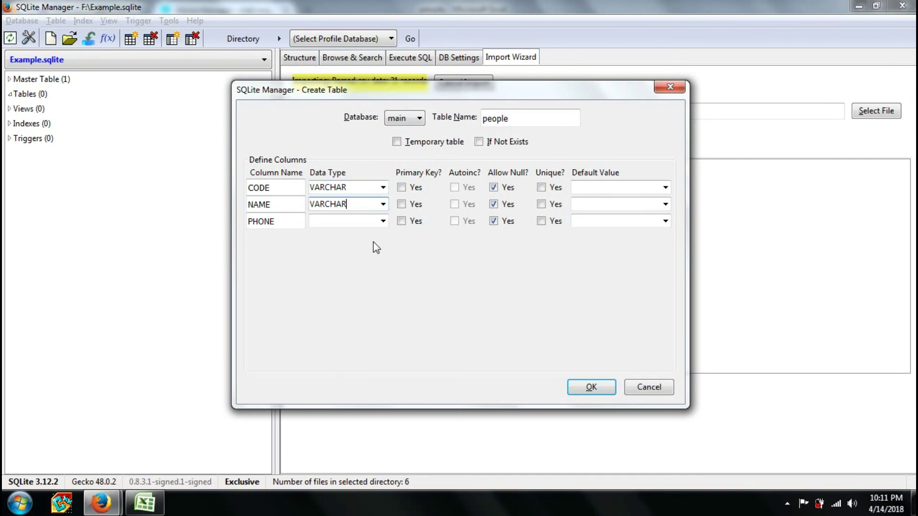
click(383, 221)
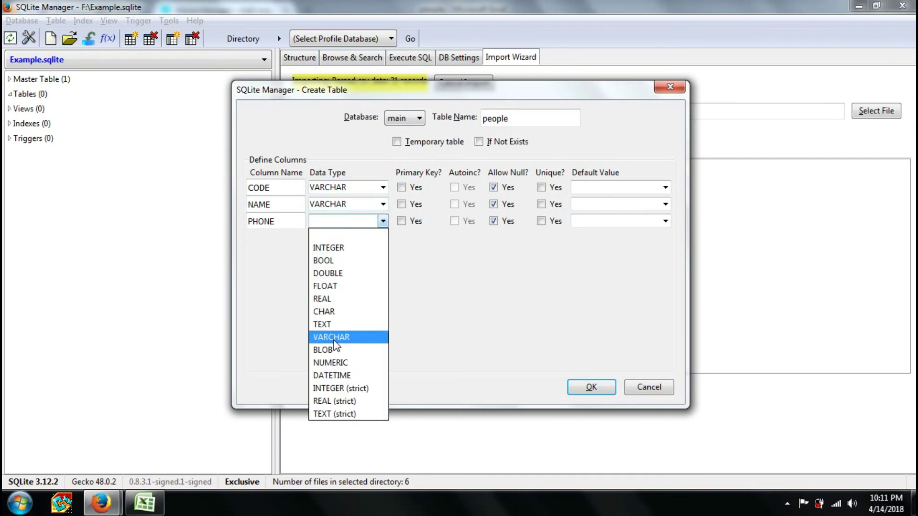
click(336, 337)
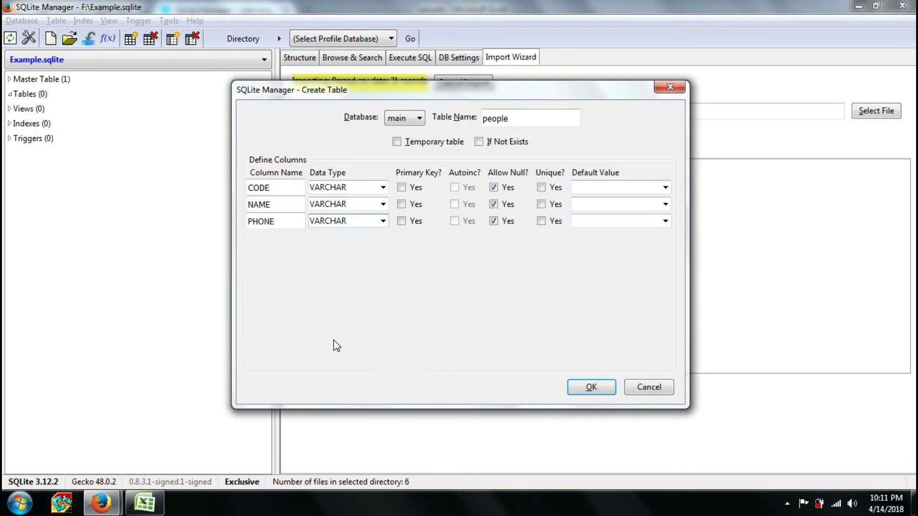
click(591, 388)
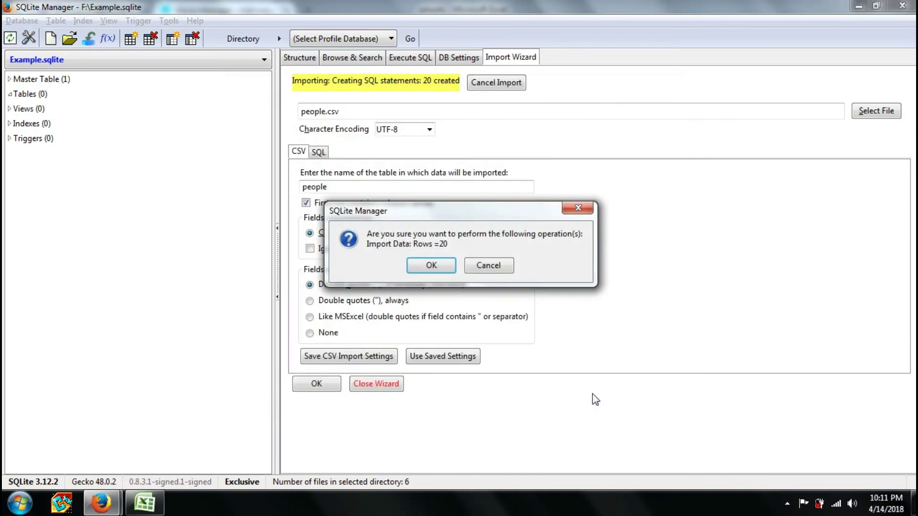
click(444, 267)
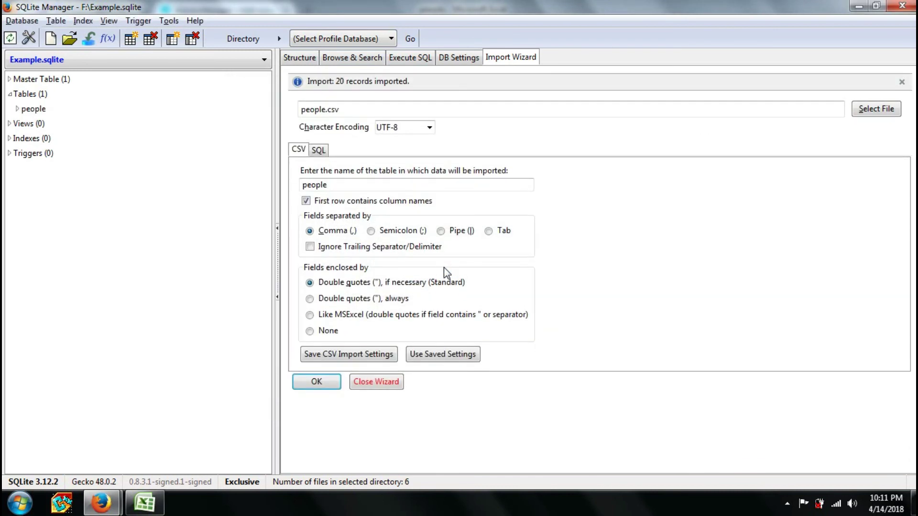
- Browse the people table's records, then restore Excel's window alongside for comparison
click(352, 57)
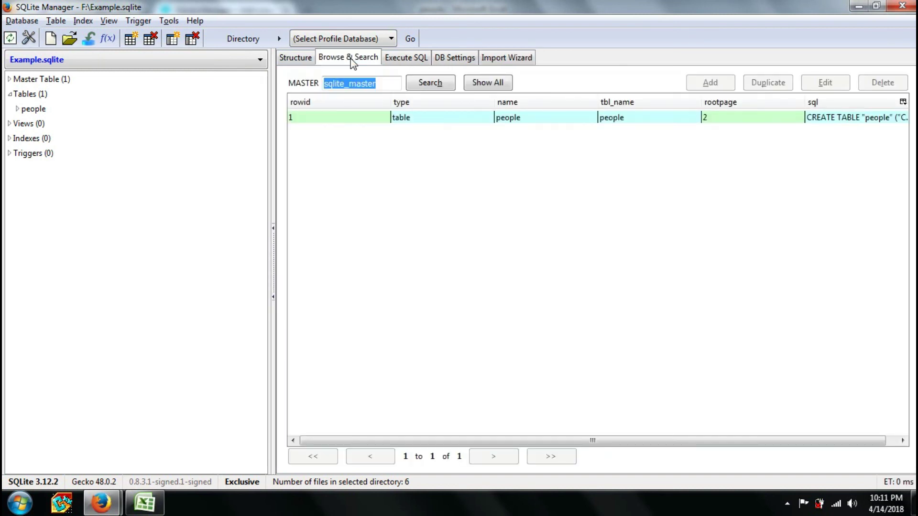
click(34, 108)
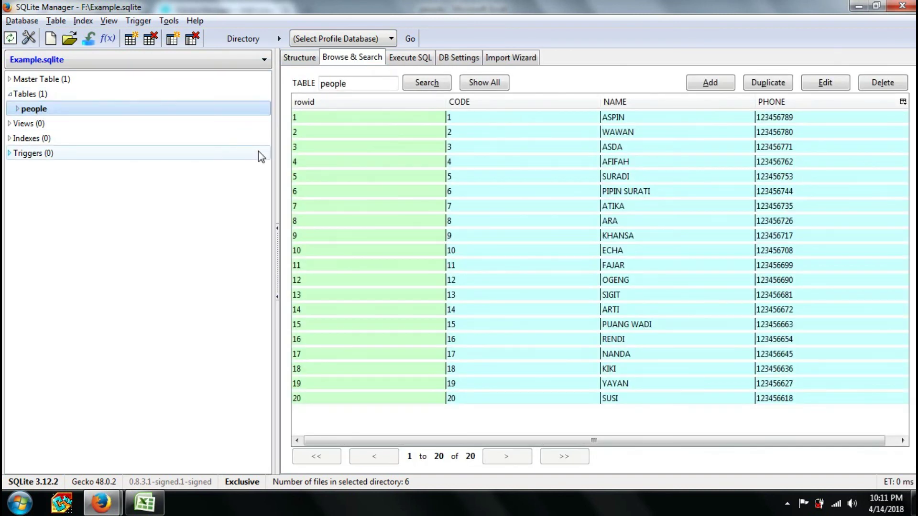
click(145, 503)
double_click(413, 6)
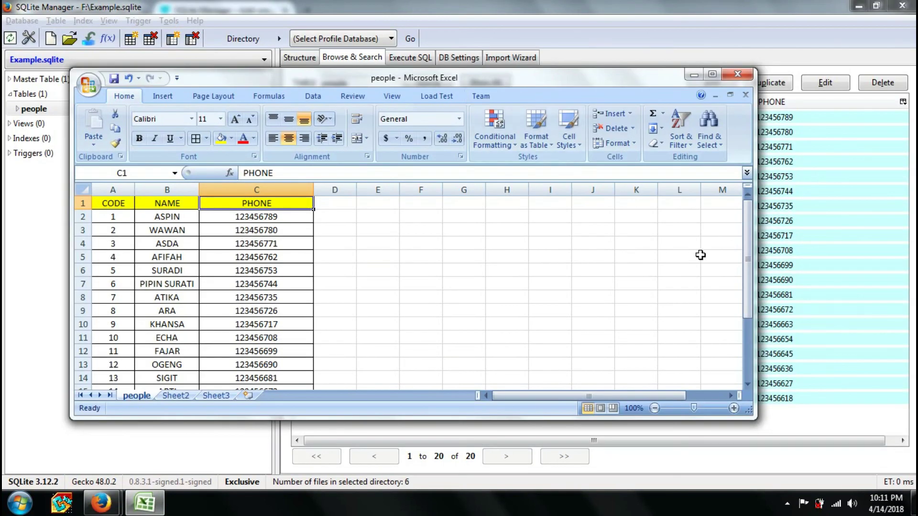